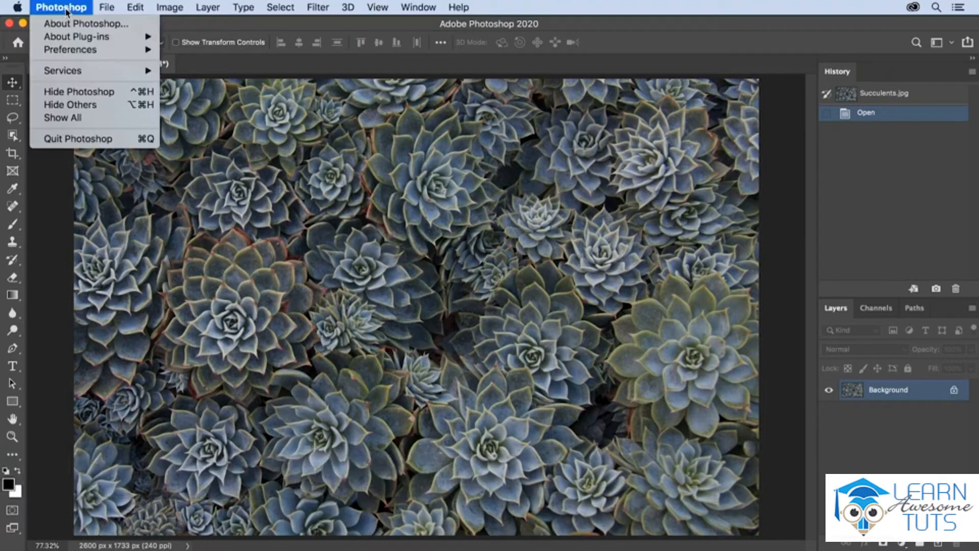
# Review the File Handling preferences, including the Maximize PSD and PSB File Compatibility option
pyautogui.moveTo(79, 50)
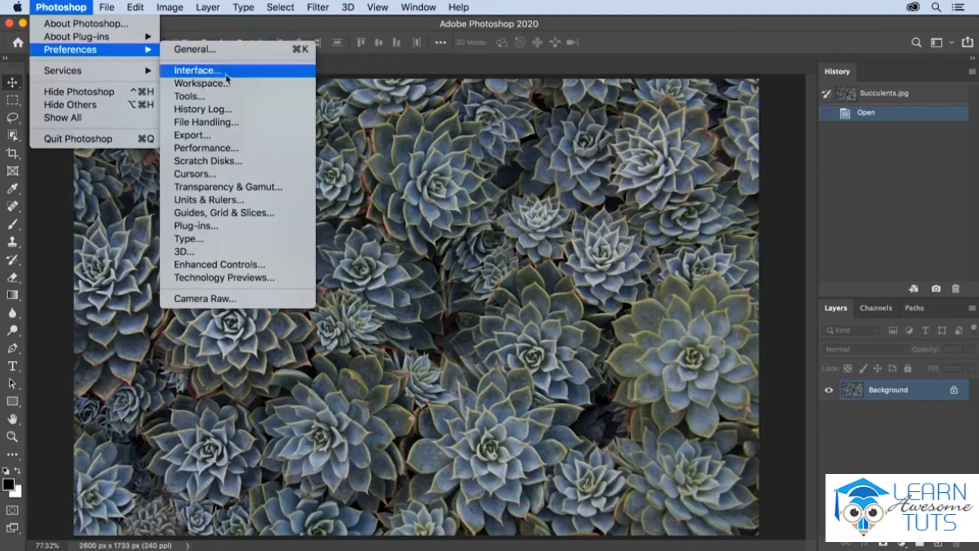
pyautogui.click(243, 127)
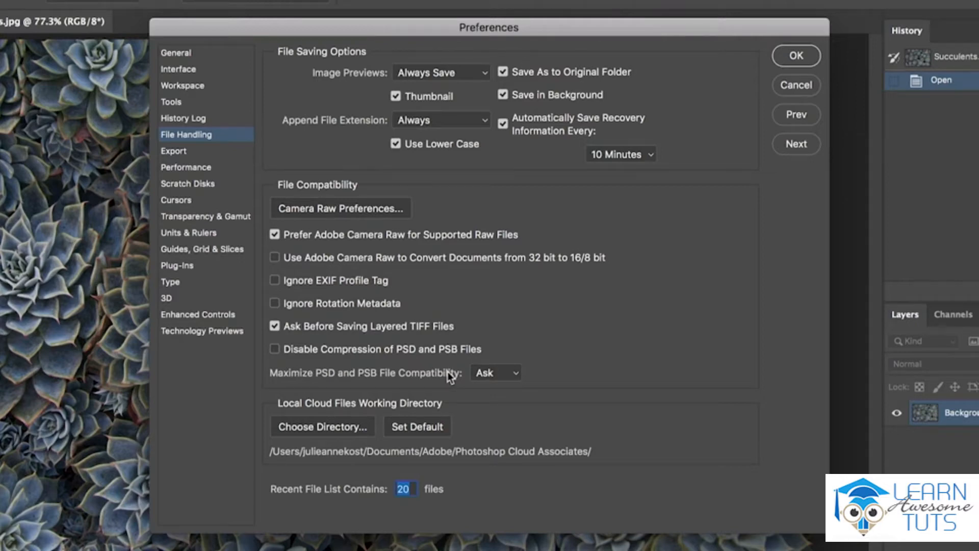
pyautogui.press('Return')
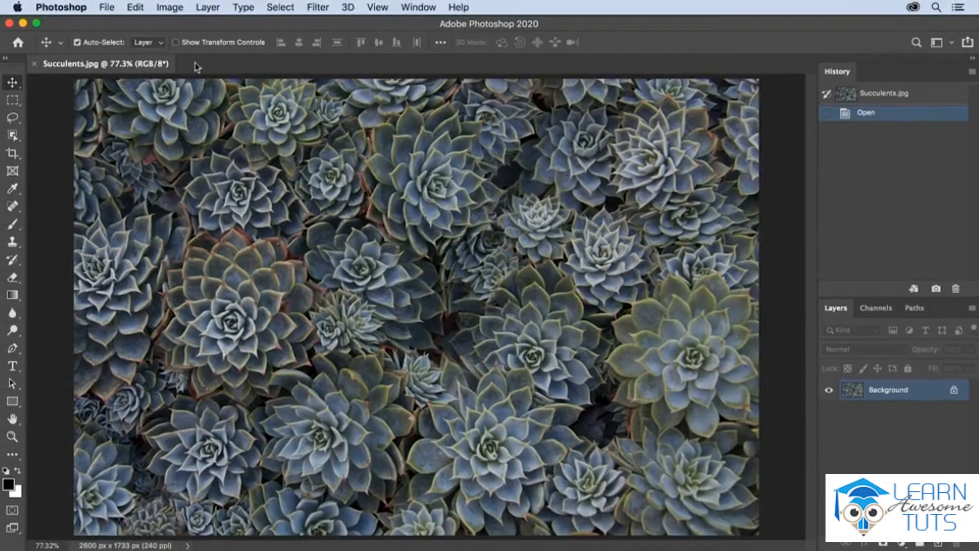
# Add a gradient fill layer above the Background in Color blend mode, using a purple-to-blue gradient preset
pyautogui.click(213, 9)
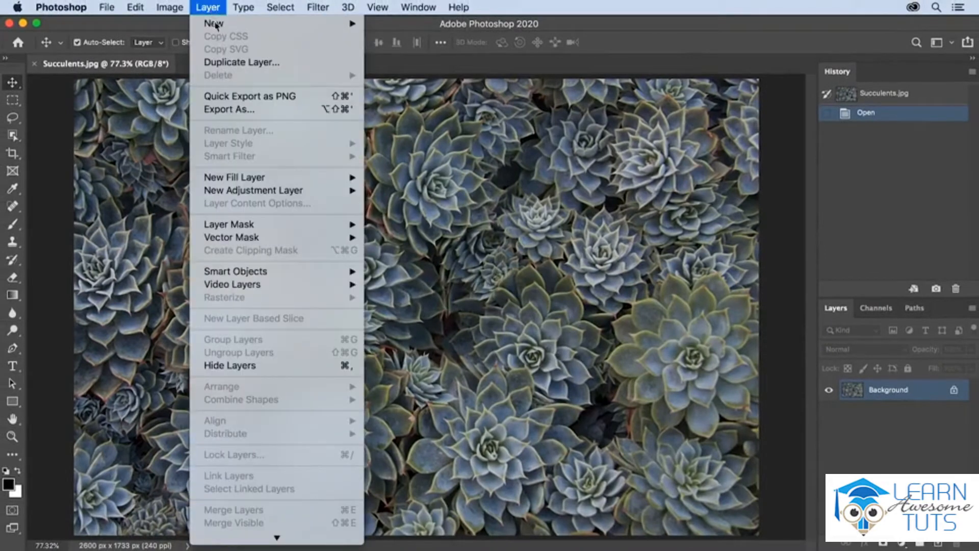
pyautogui.moveTo(285, 179)
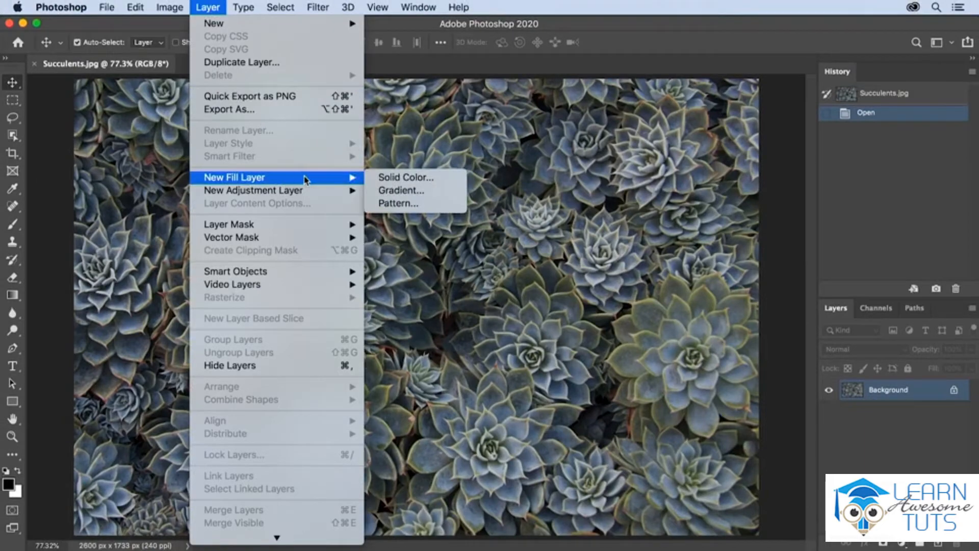
pyautogui.click(419, 191)
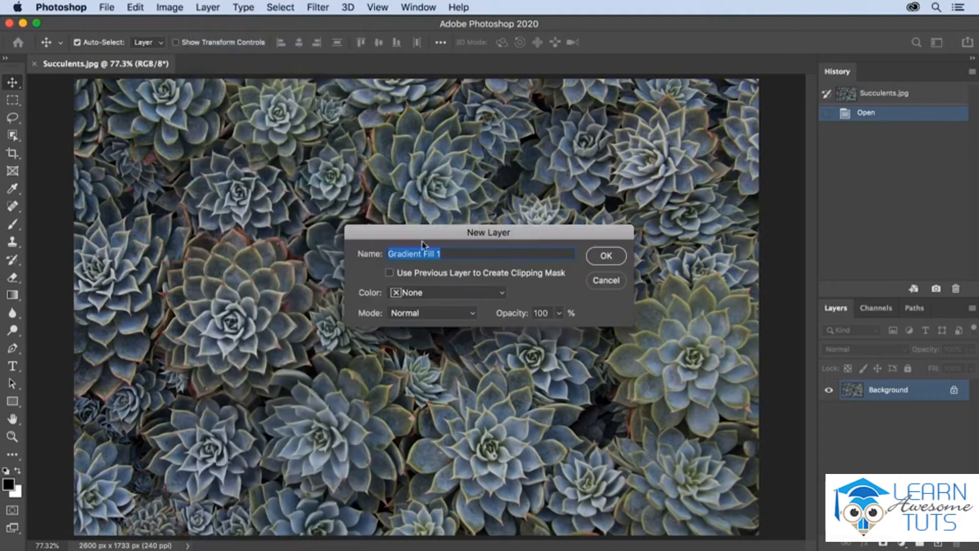
pyautogui.click(449, 312)
pyautogui.scroll(-5, 460, 480)
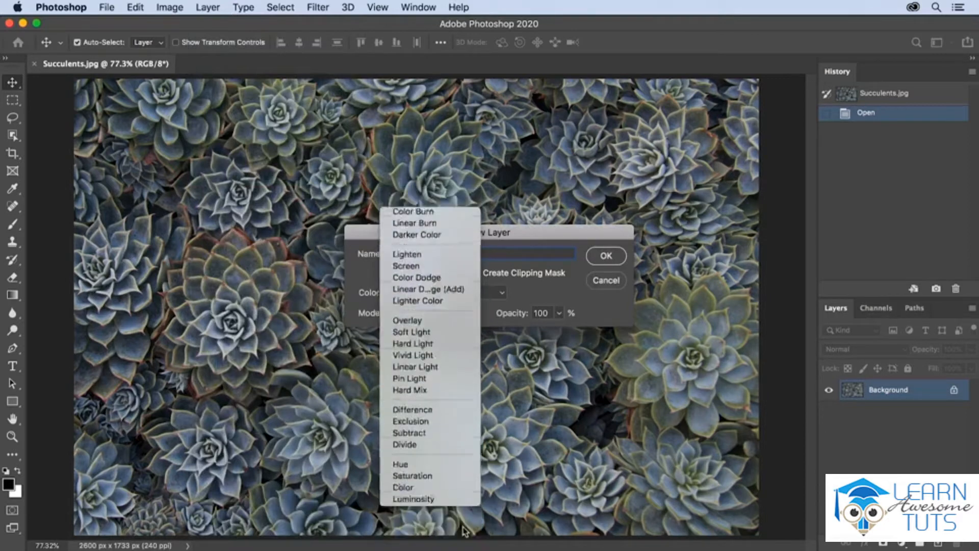
pyautogui.click(461, 487)
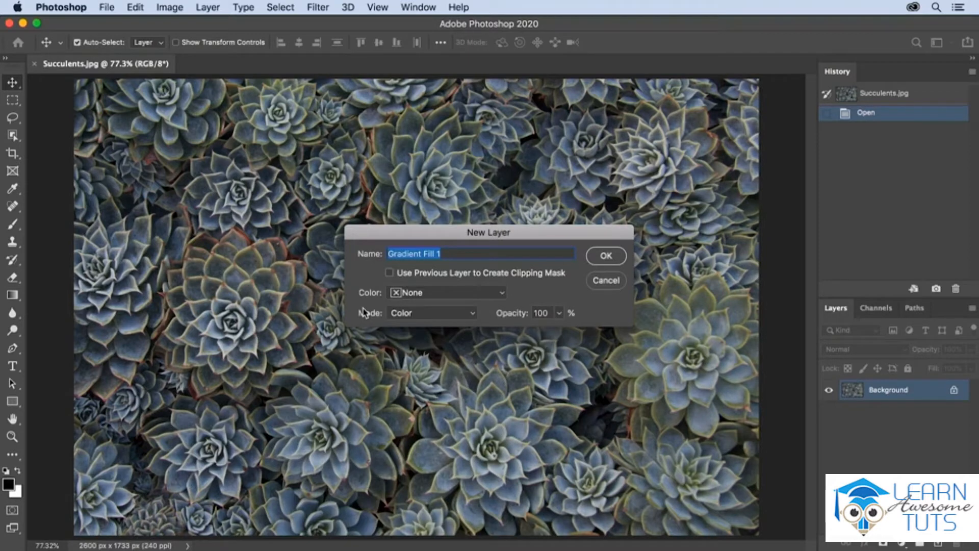
pyautogui.click(604, 258)
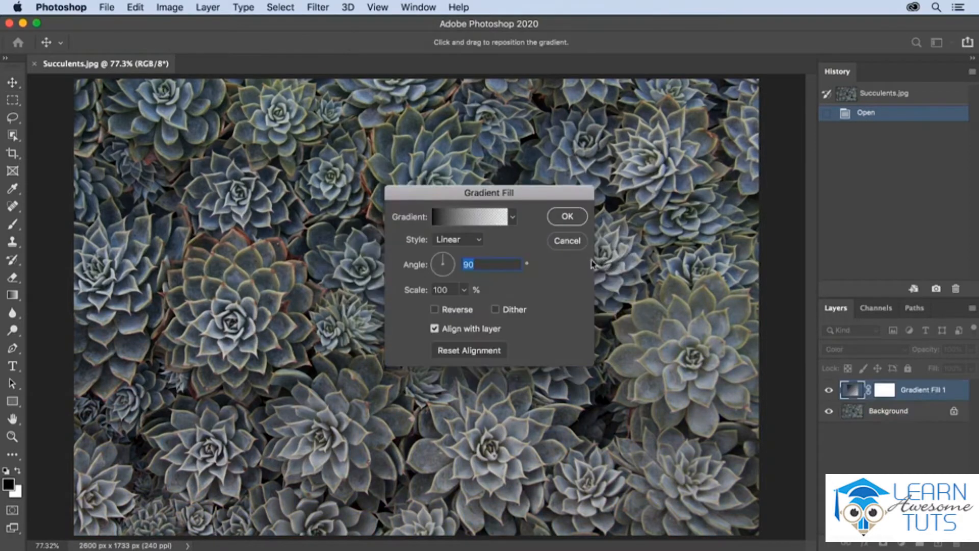
pyautogui.click(513, 219)
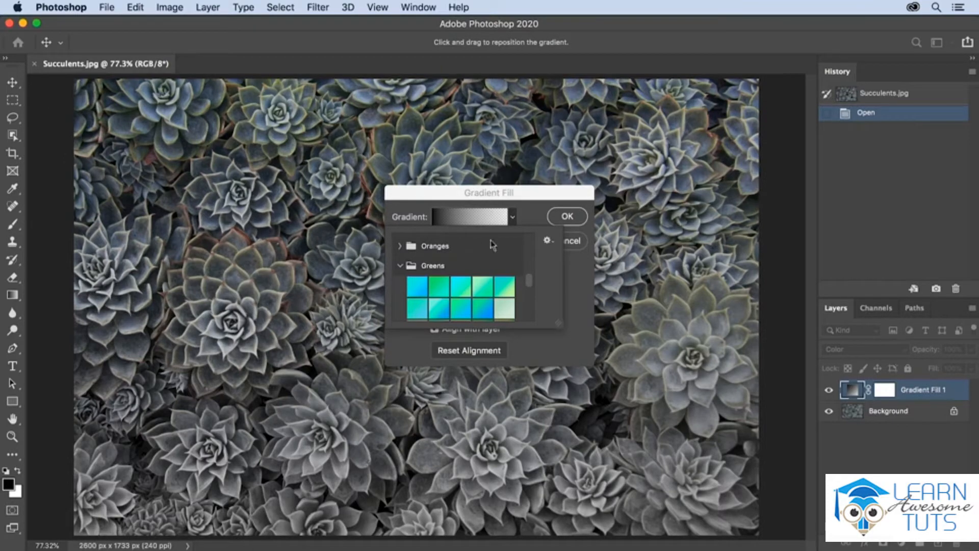
pyautogui.click(565, 216)
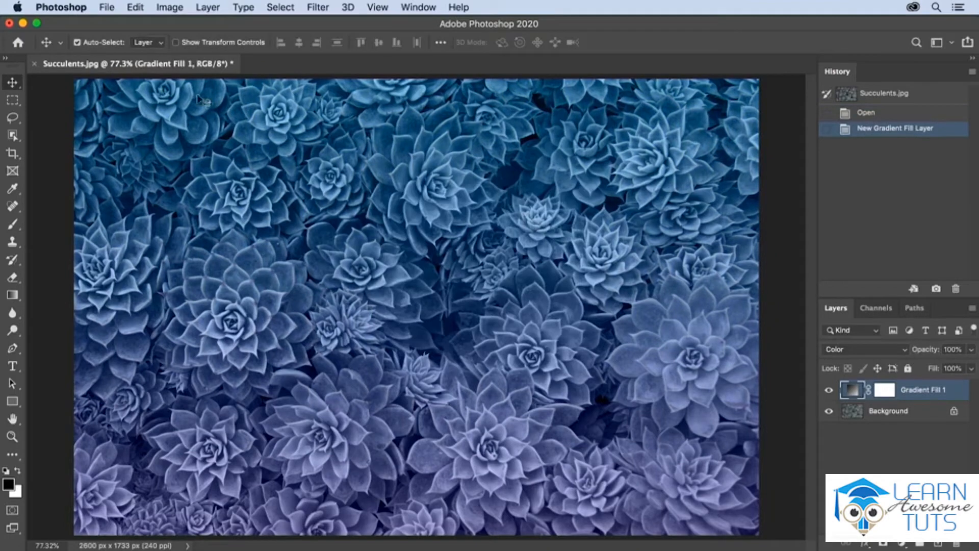
# Save the layered document on the computer as Succulents_ME.psd in Photoshop format in the 04 DI Essentials folder
pyautogui.click(108, 8)
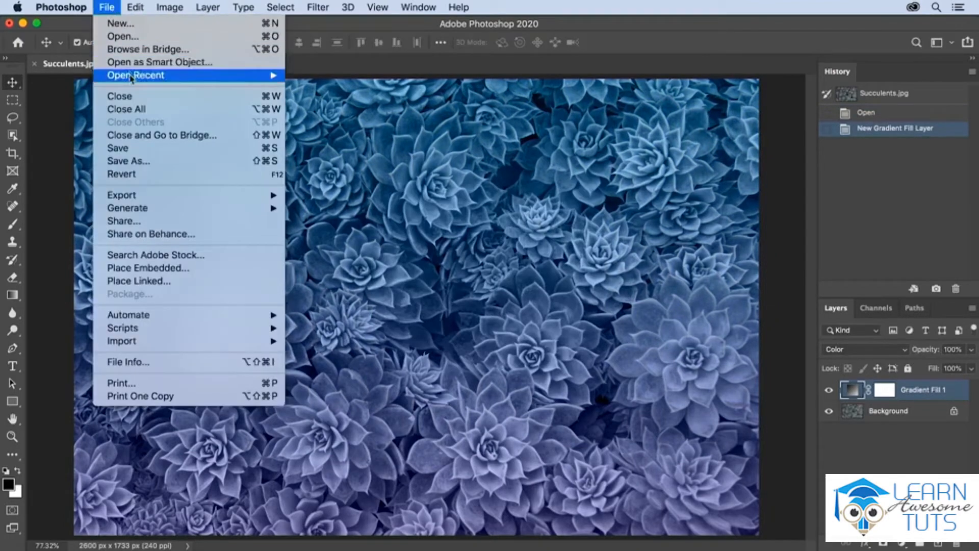
pyautogui.click(147, 162)
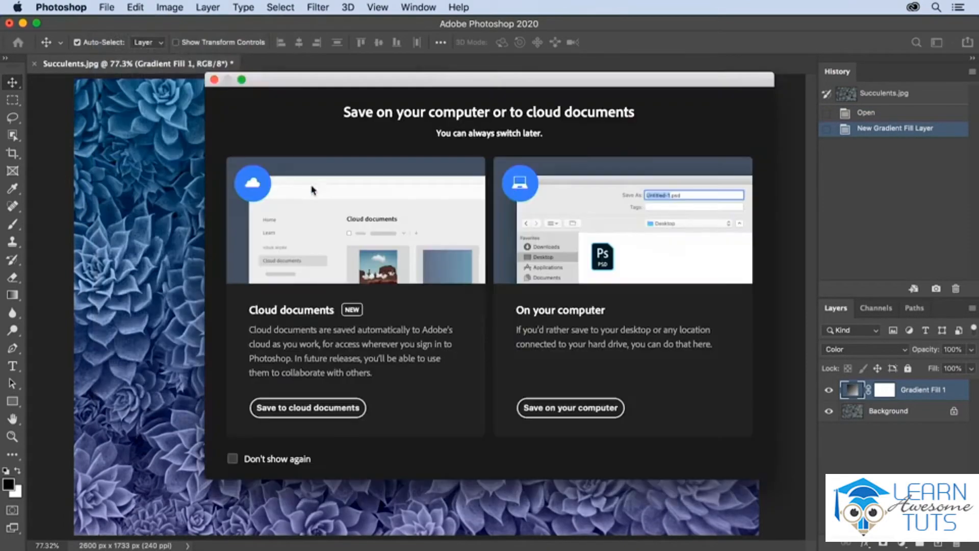
pyautogui.click(570, 410)
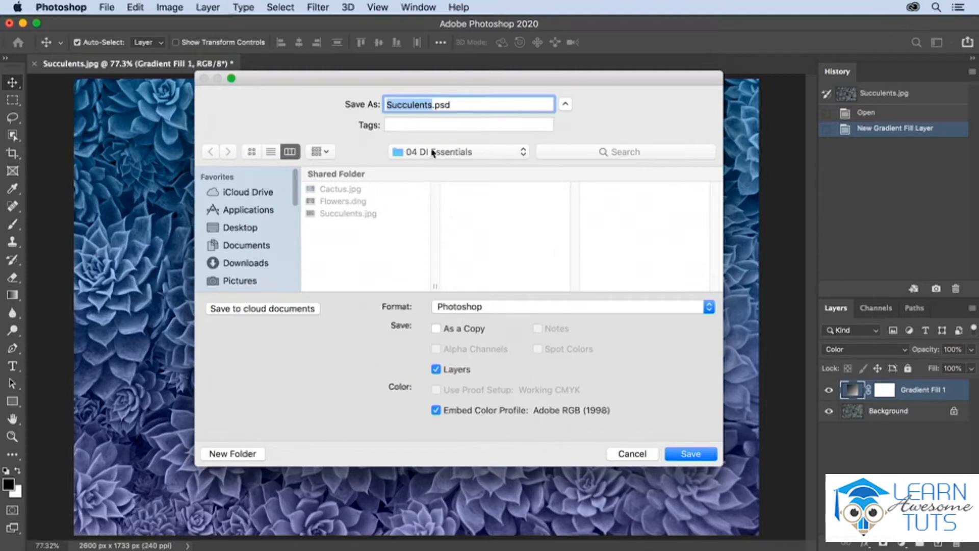
pyautogui.click(431, 106)
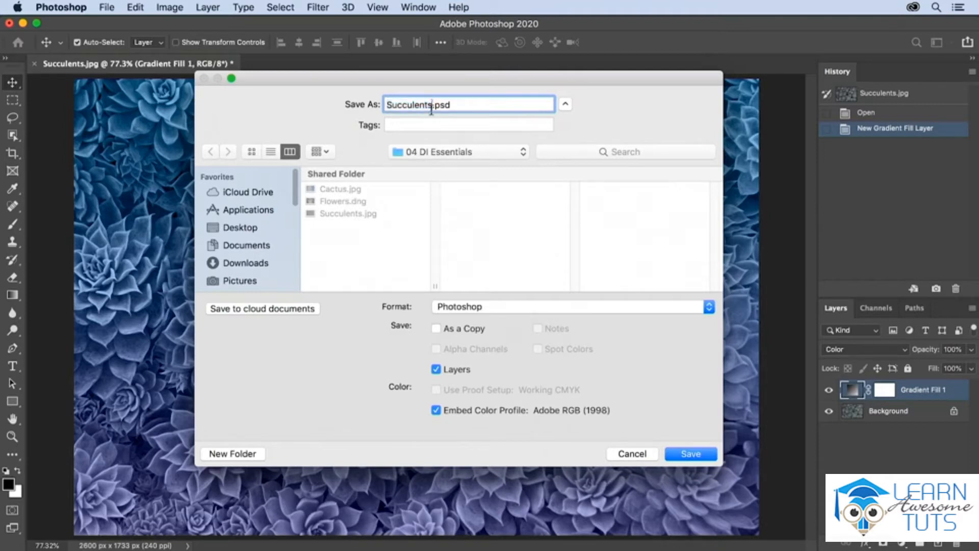
pyautogui.write('_ME')
pyautogui.click(493, 312)
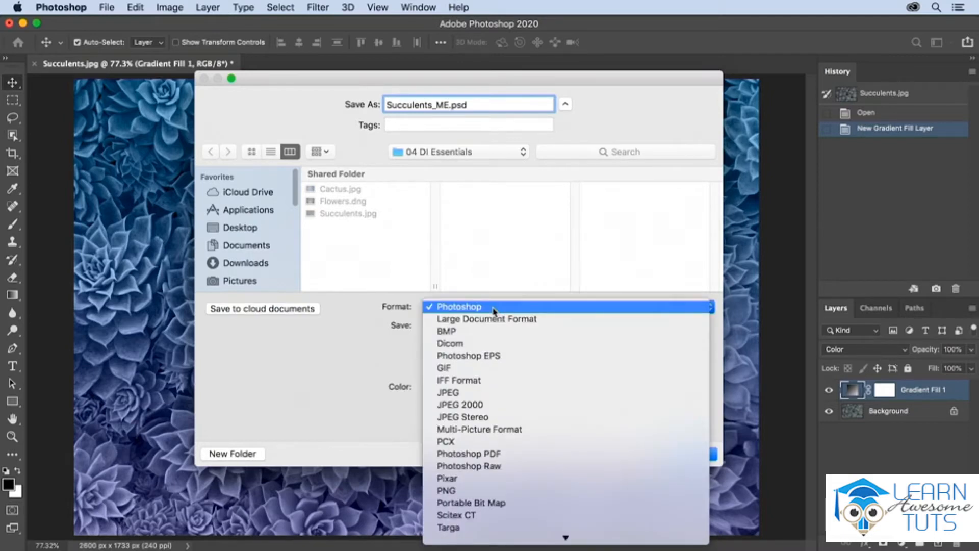
pyautogui.click(493, 308)
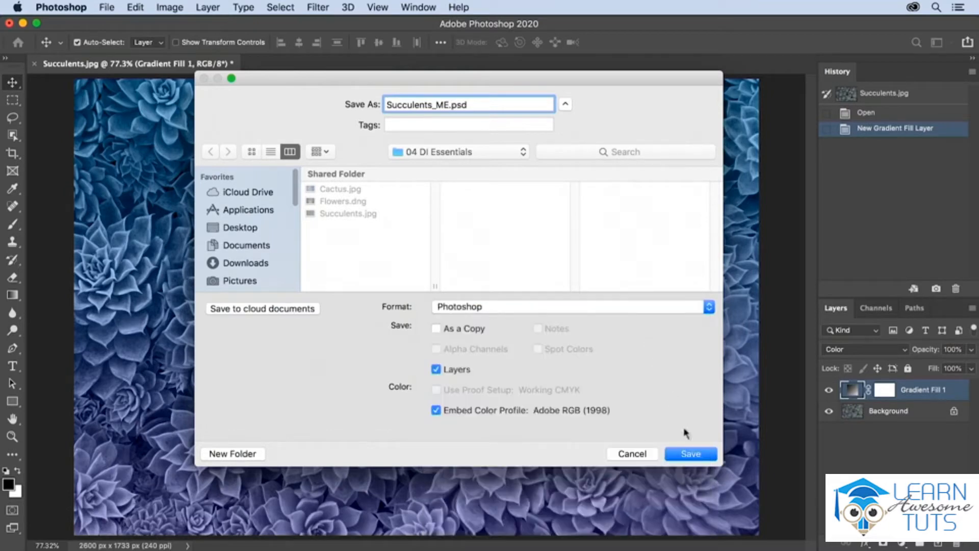
pyautogui.click(693, 453)
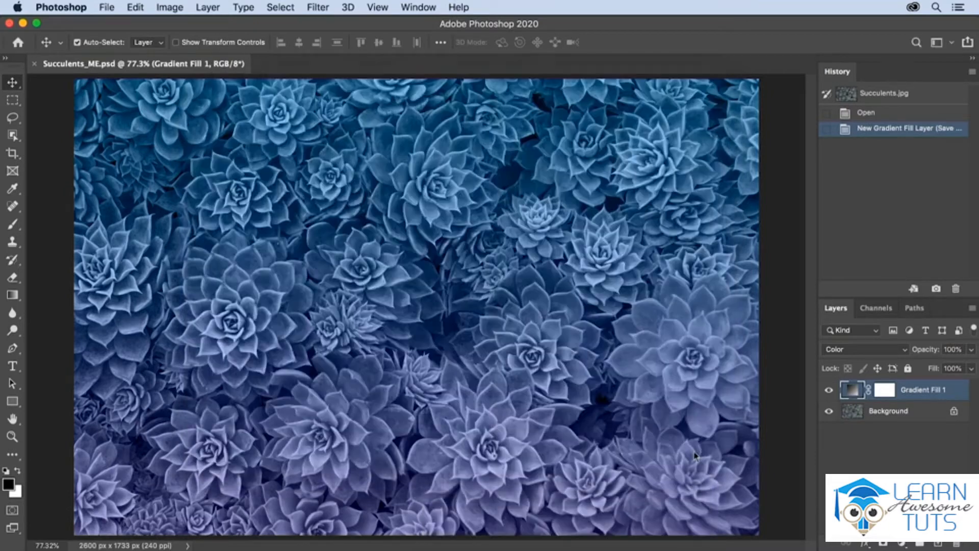
# Change the gradient fill layer's gradient to the pale green preset from the Greens group
pyautogui.doubleClick(851, 392)
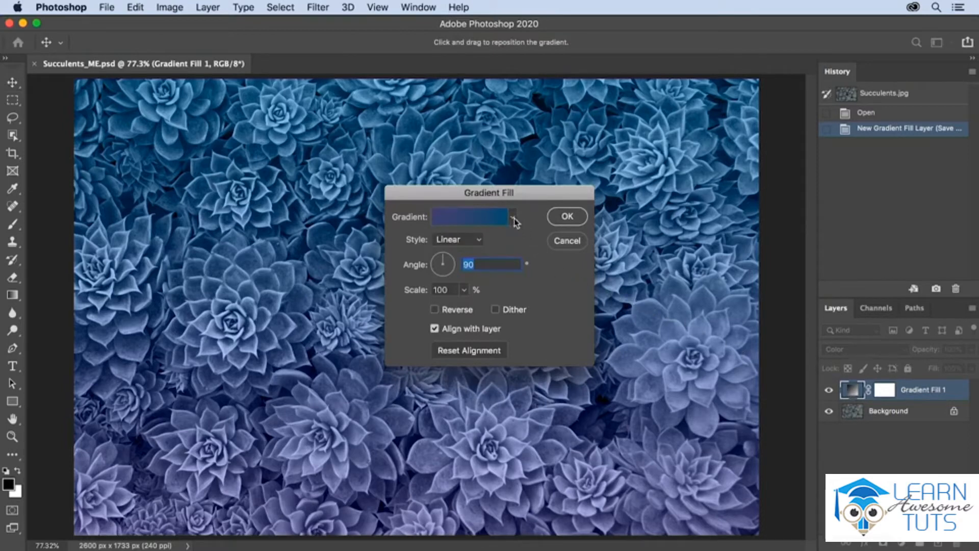
pyautogui.click(514, 218)
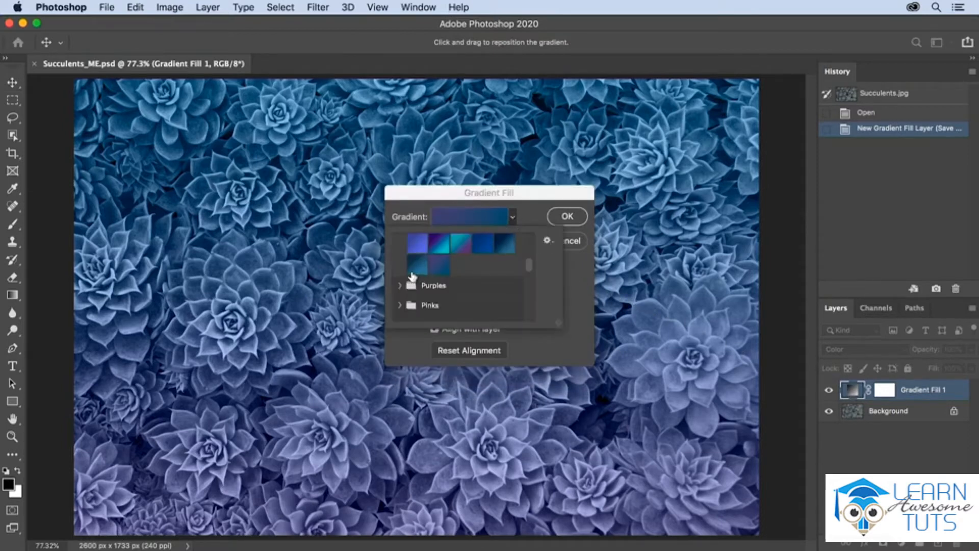
pyautogui.scroll(-3, 412, 275)
pyautogui.click(404, 289)
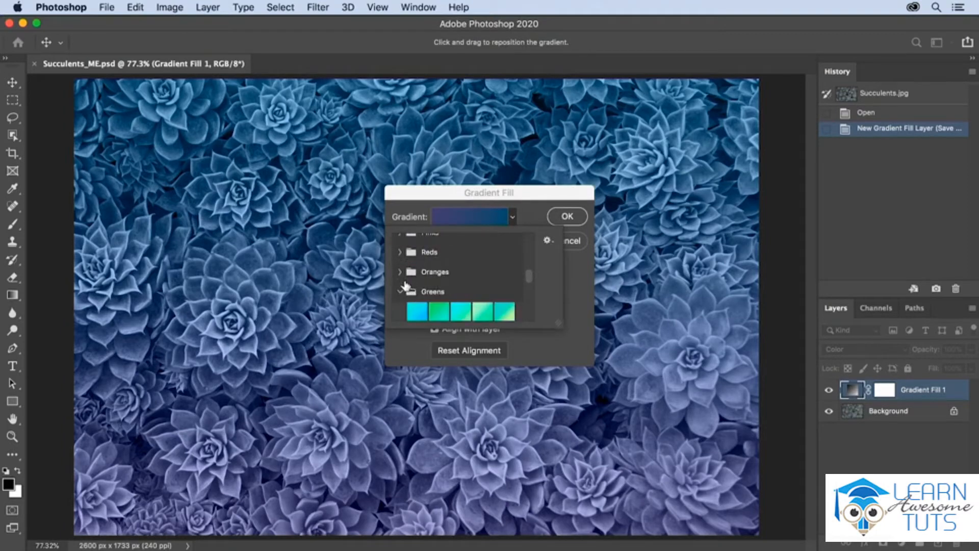
pyautogui.scroll(-3, 404, 287)
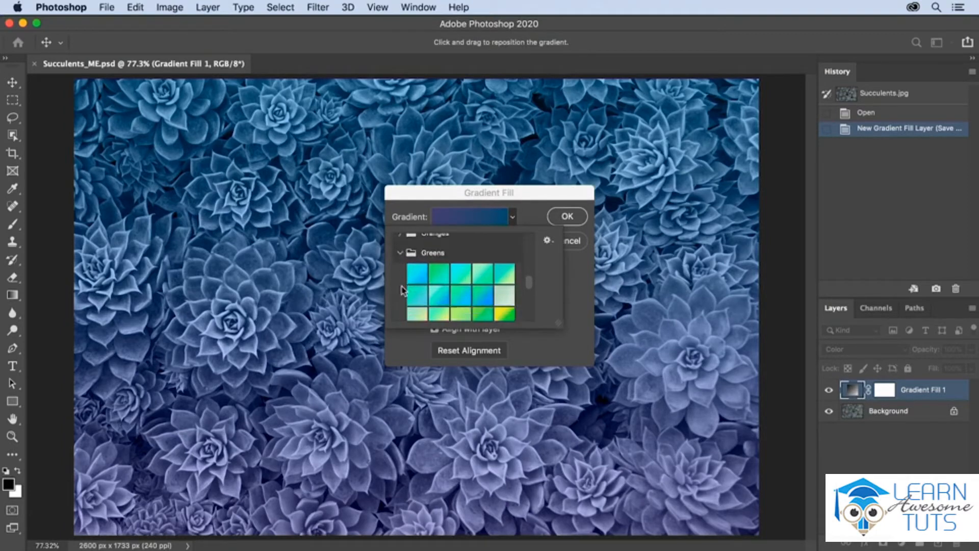
pyautogui.scroll(-1, 404, 288)
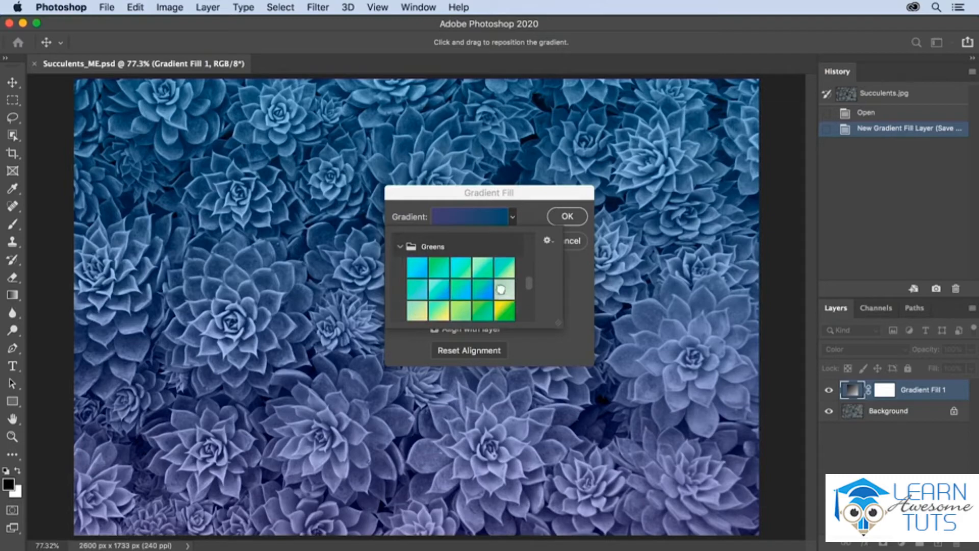
pyautogui.click(500, 289)
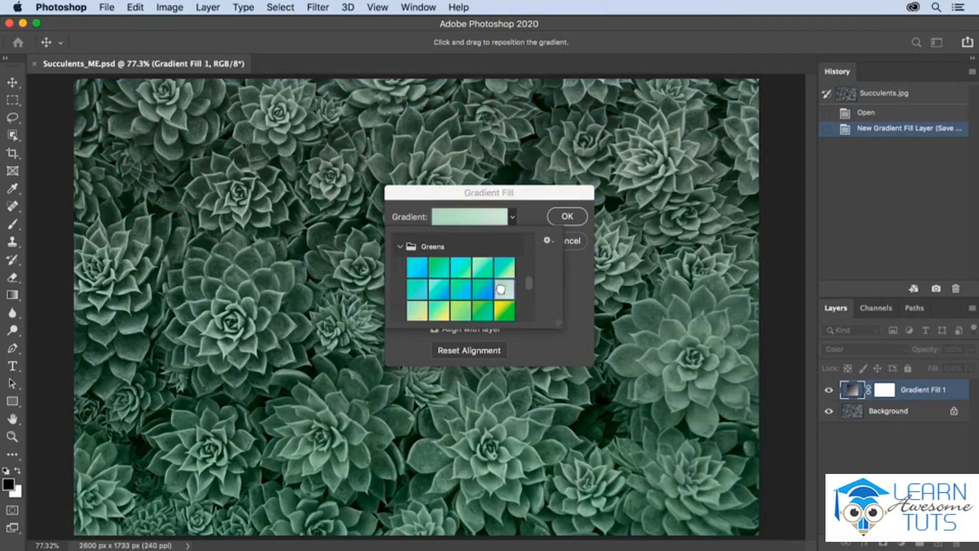
pyautogui.click(559, 219)
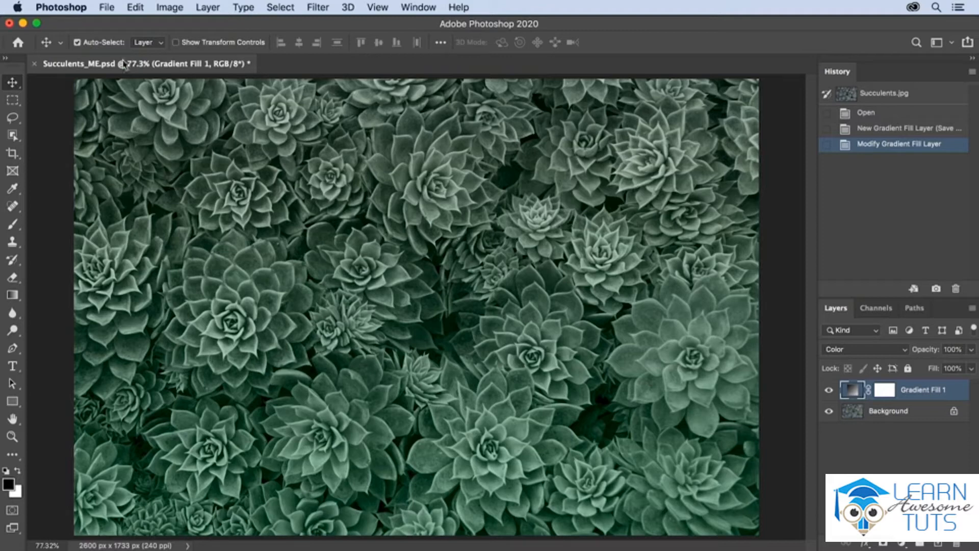
# Save the green version on the computer as a separate Photoshop file named Succulents_ME_01.psd
pyautogui.click(102, 8)
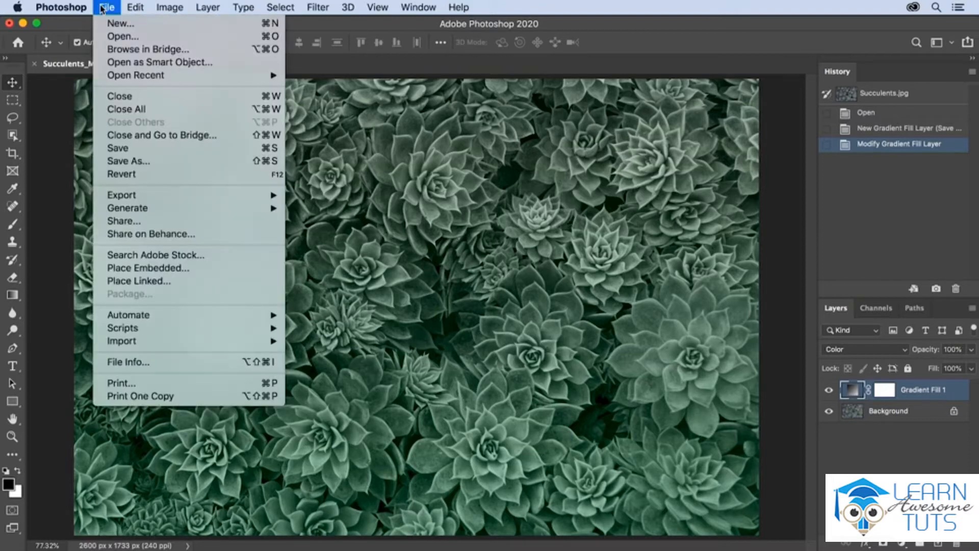
pyautogui.click(139, 162)
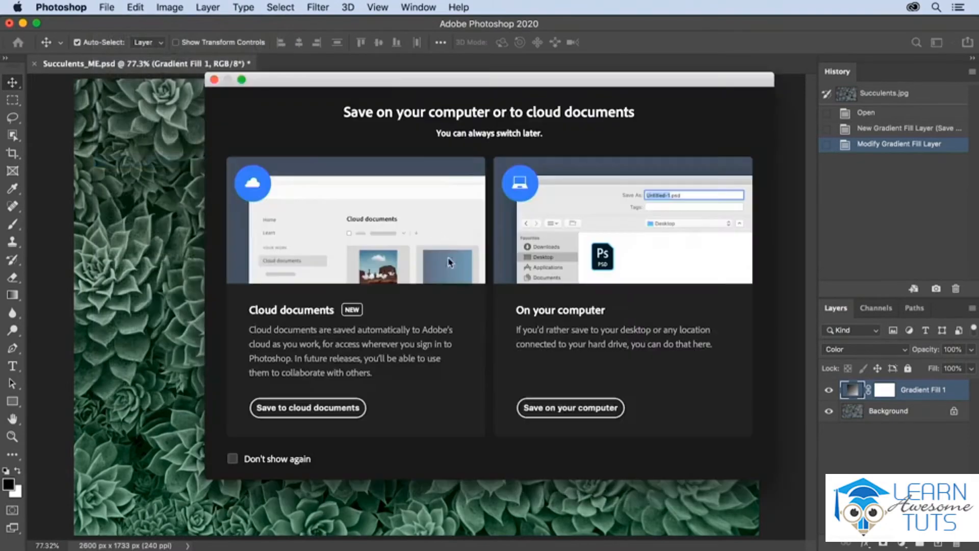
pyautogui.click(564, 412)
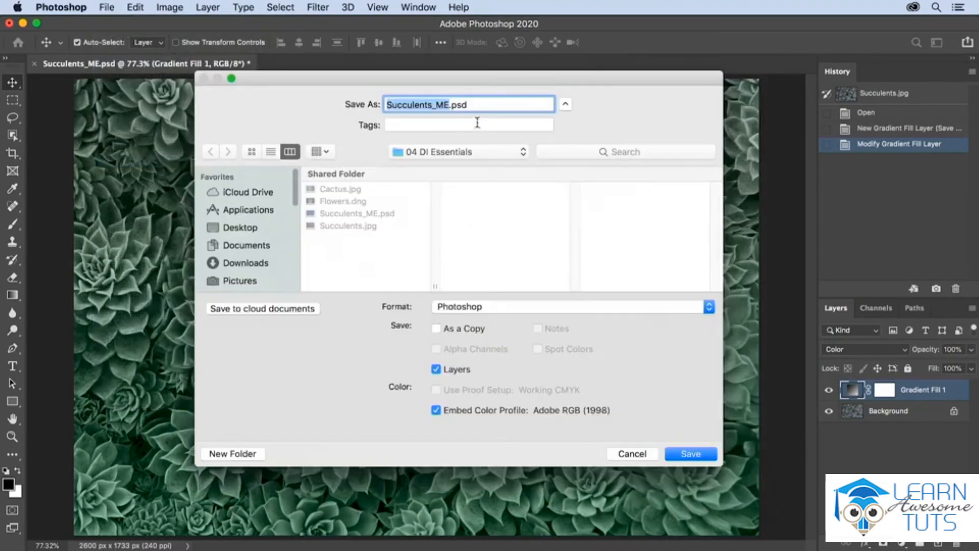
pyautogui.click(449, 105)
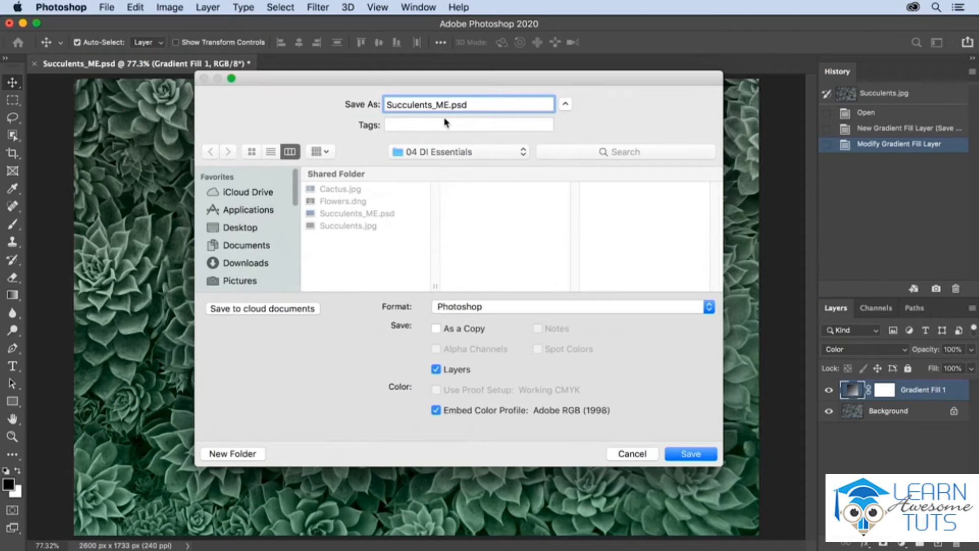
pyautogui.write('_01')
pyautogui.click(691, 454)
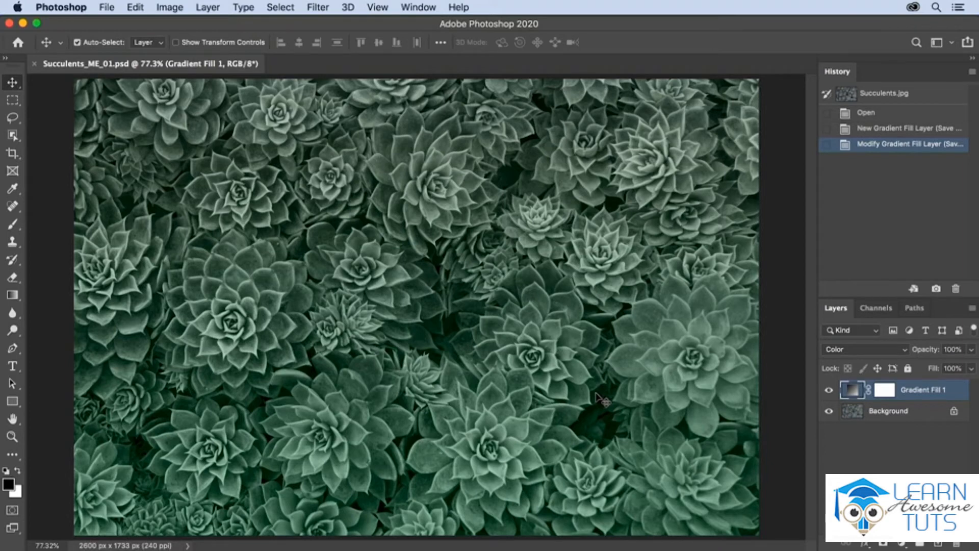
# Resample the whole image to a width of 800 pixels with the proportions linked
pyautogui.click(179, 8)
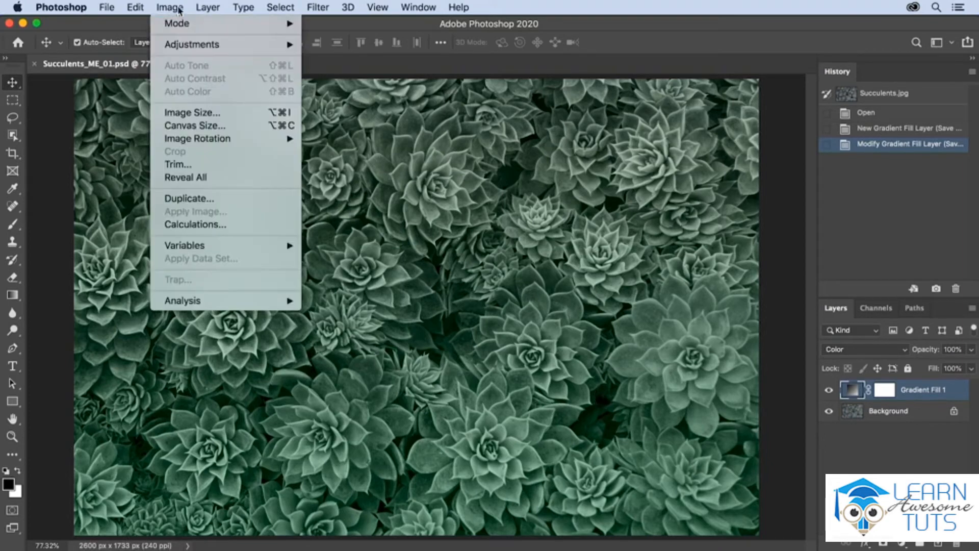
pyautogui.click(219, 114)
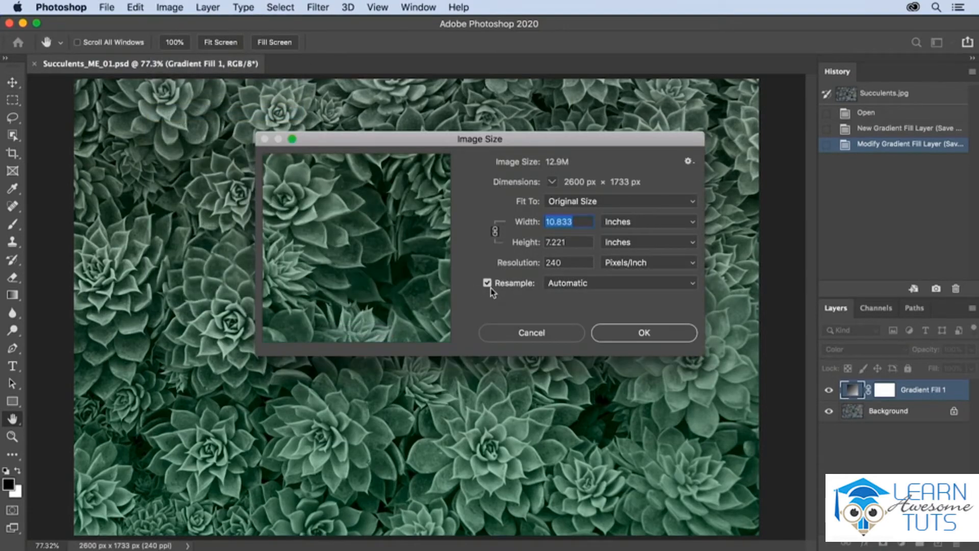
pyautogui.click(644, 224)
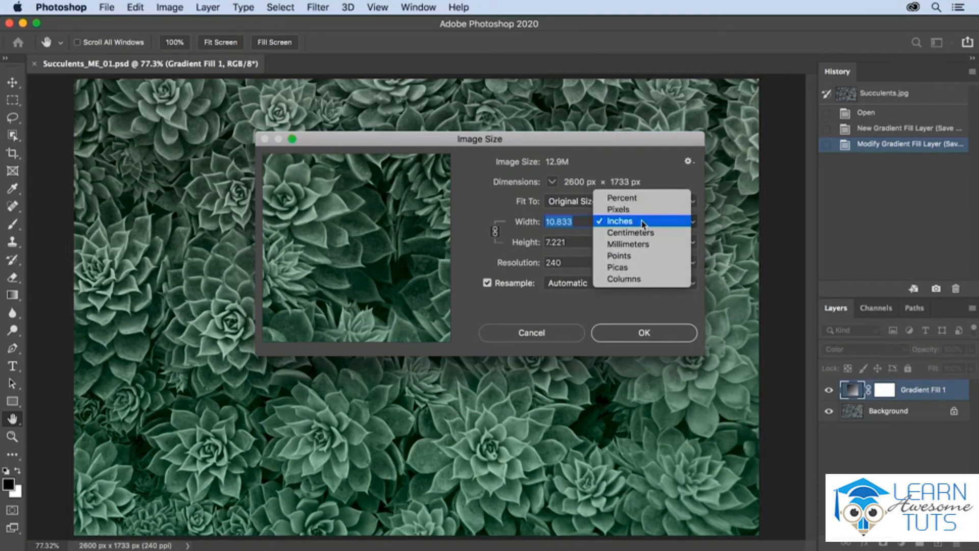
pyautogui.click(643, 209)
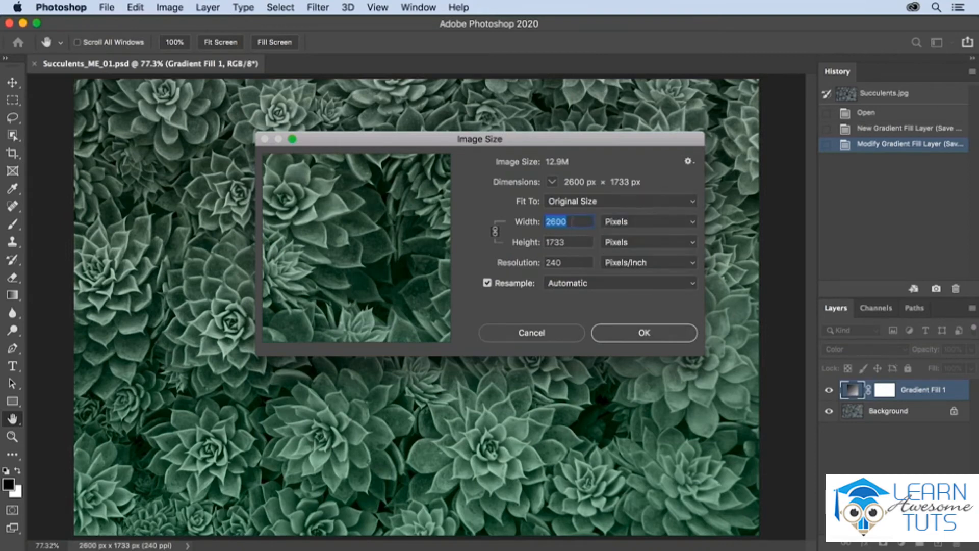
pyautogui.write('800')
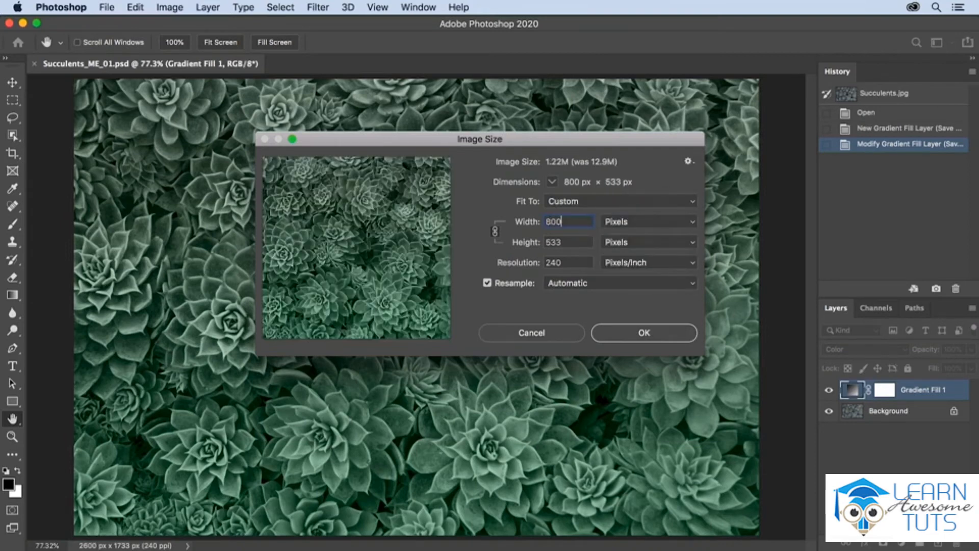
pyautogui.click(652, 334)
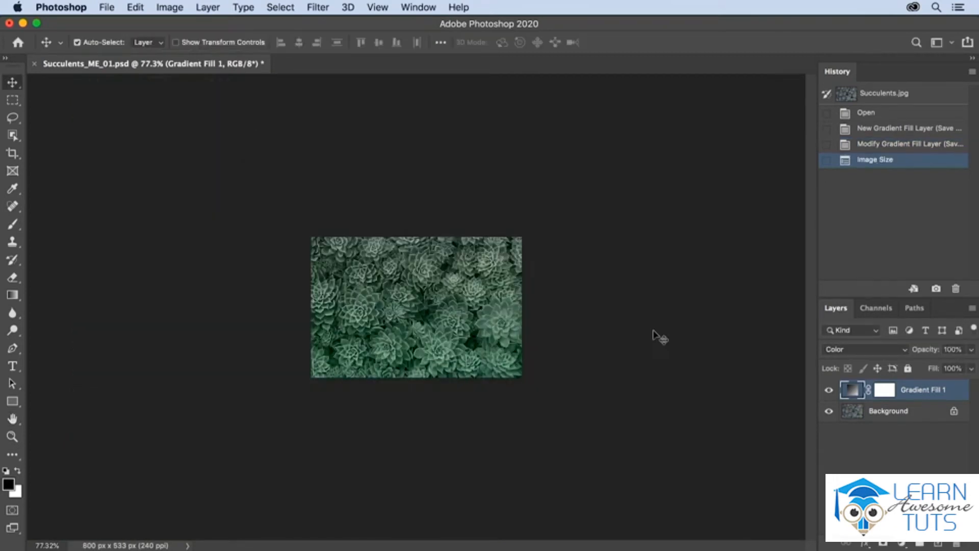
# Save the resized image as a JPEG copy named Succulents_ME_01_800px.jpg in the 04 DI Essentials folder, with quality 10
pyautogui.click(107, 8)
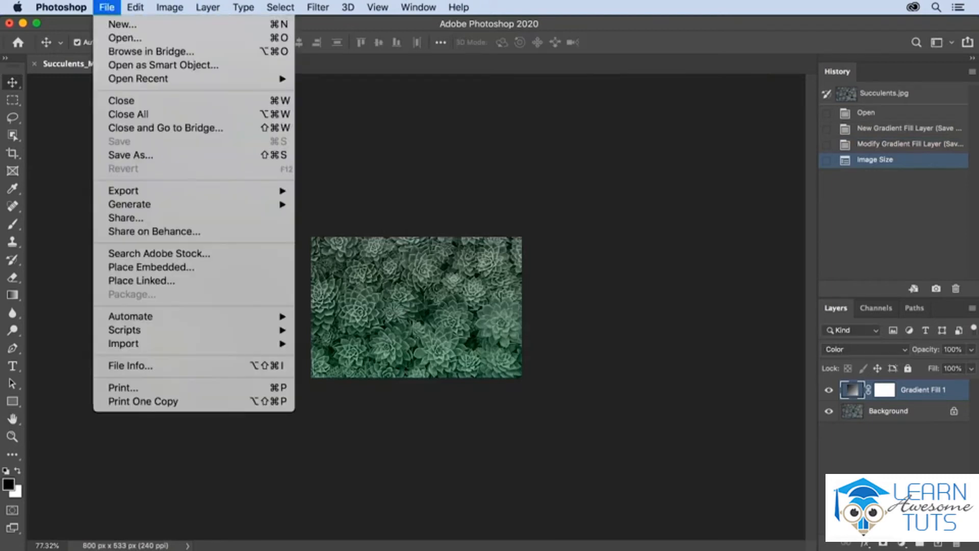
pyautogui.click(123, 153)
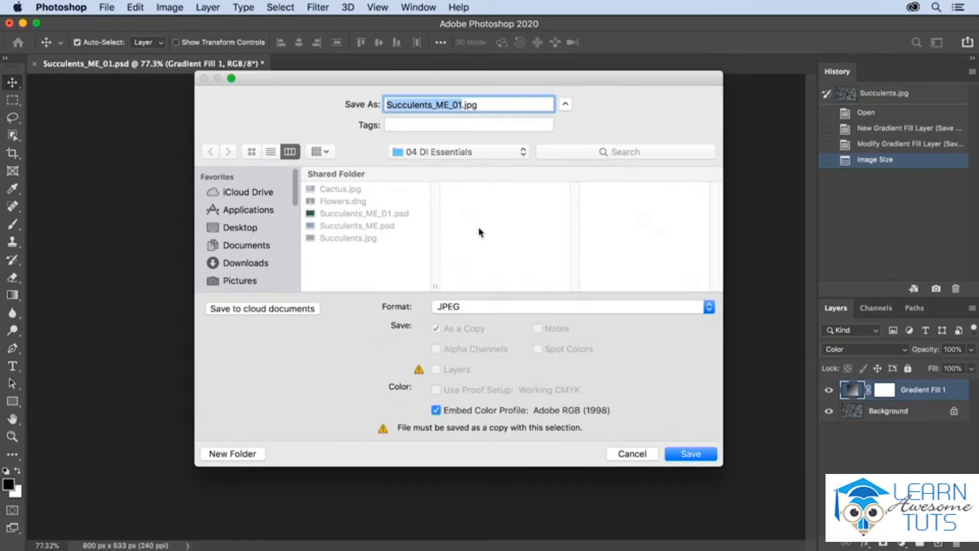
pyautogui.click(461, 106)
pyautogui.write('_')
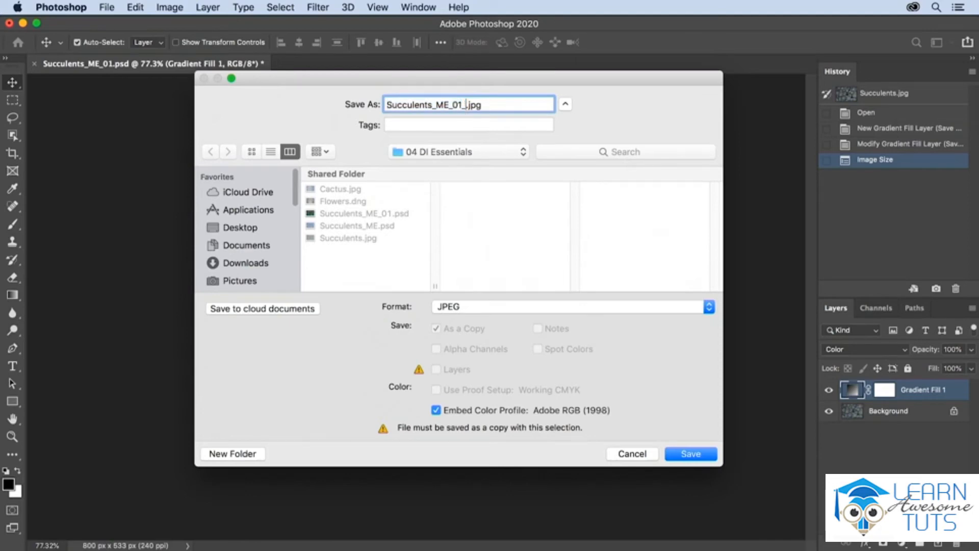
pyautogui.write('800px')
pyautogui.click(690, 453)
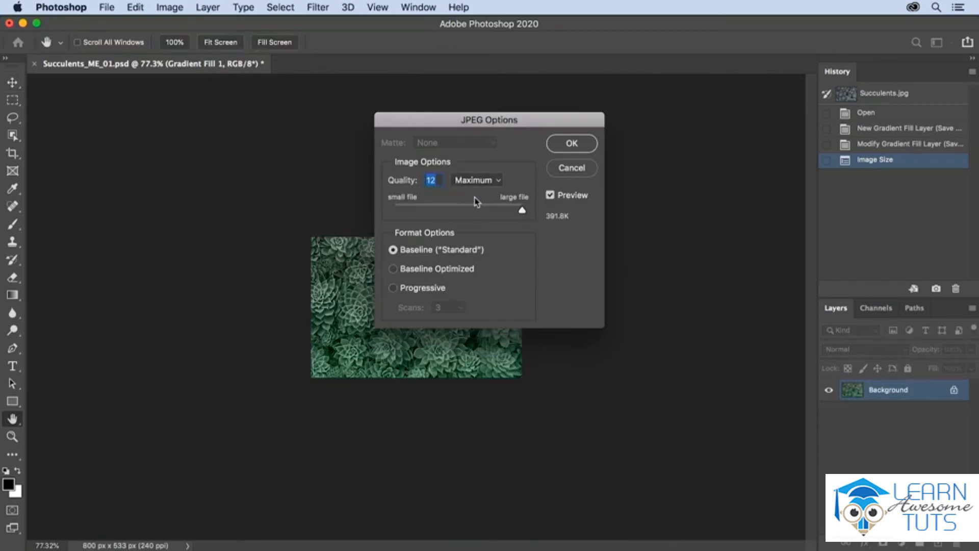
pyautogui.write('10')
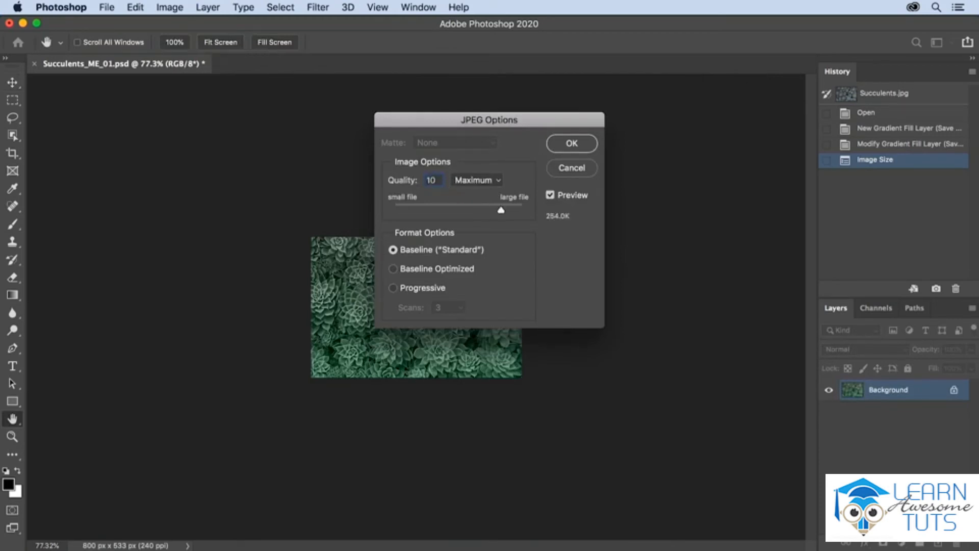
pyautogui.click(570, 145)
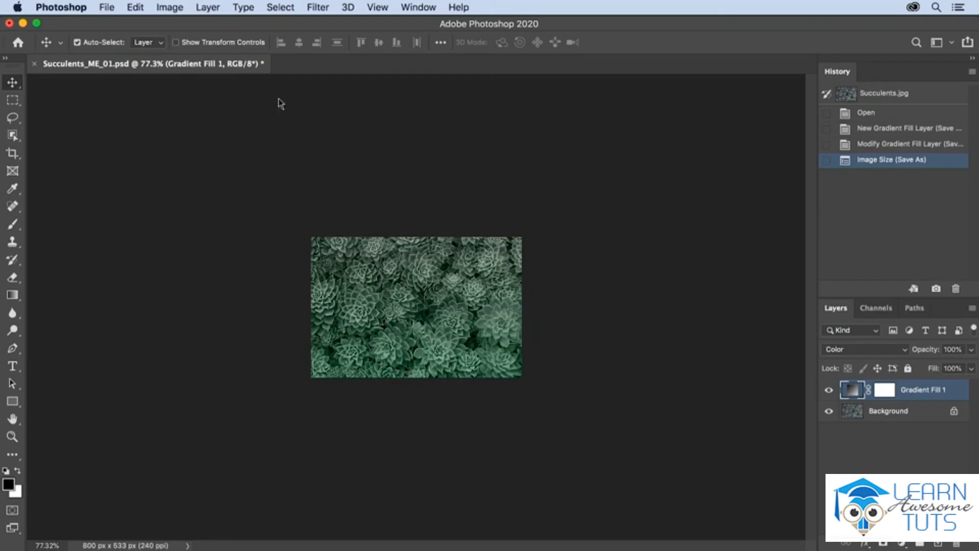
# Close the Succulents_ME_01.psd document without saving the resize
pyautogui.click(107, 7)
pyautogui.click(142, 89)
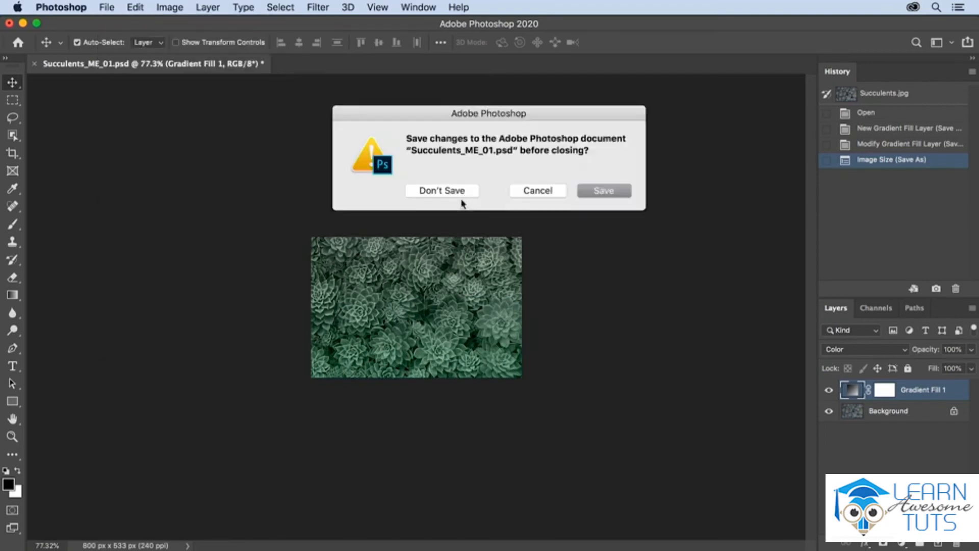
pyautogui.click(464, 194)
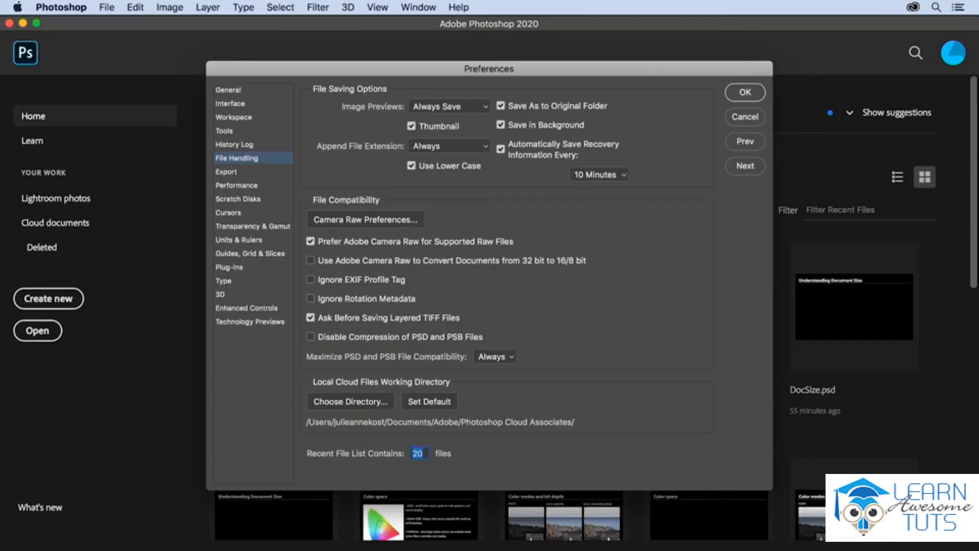
# Open the File Handling preferences and examine the Save As to Original Folder option, toggling it off and back on
pyautogui.click(61, 7)
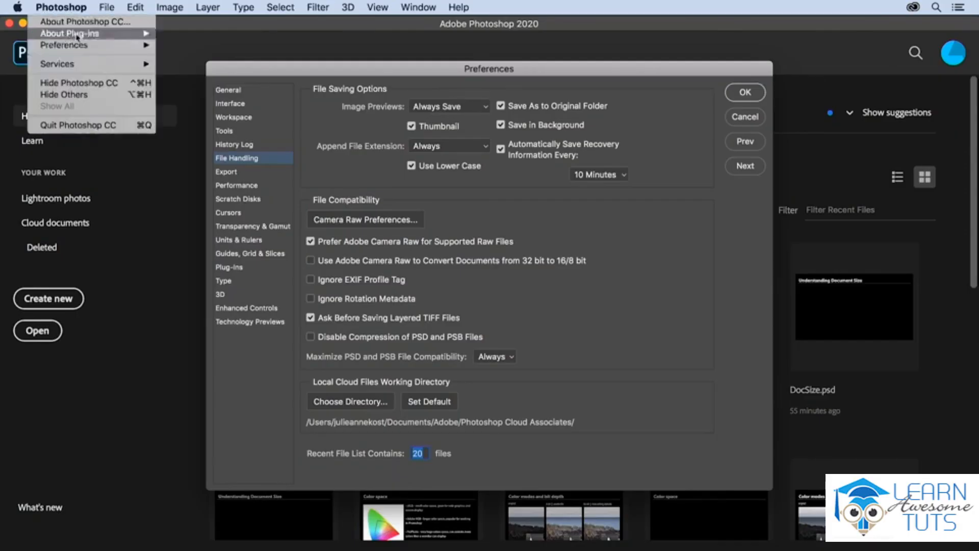
pyautogui.moveTo(92, 45)
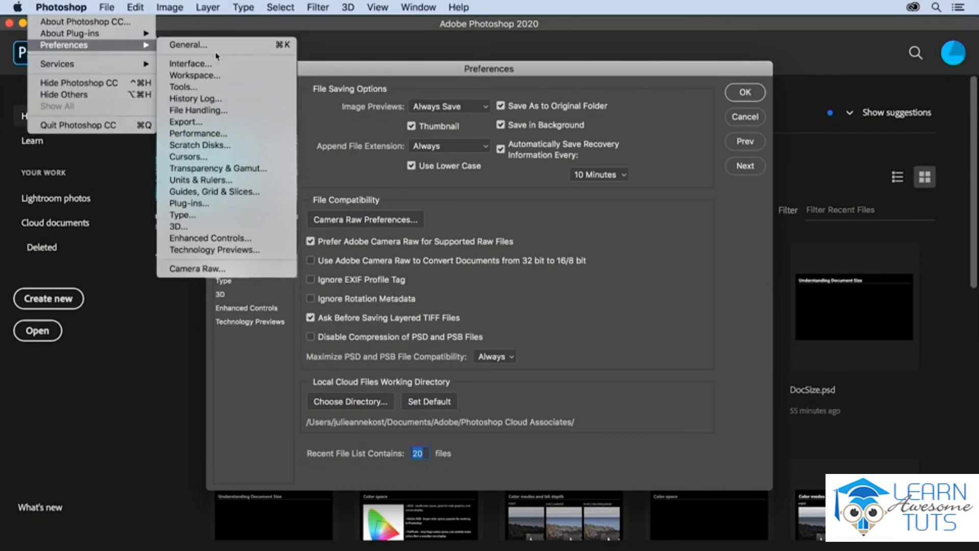
pyautogui.click(217, 111)
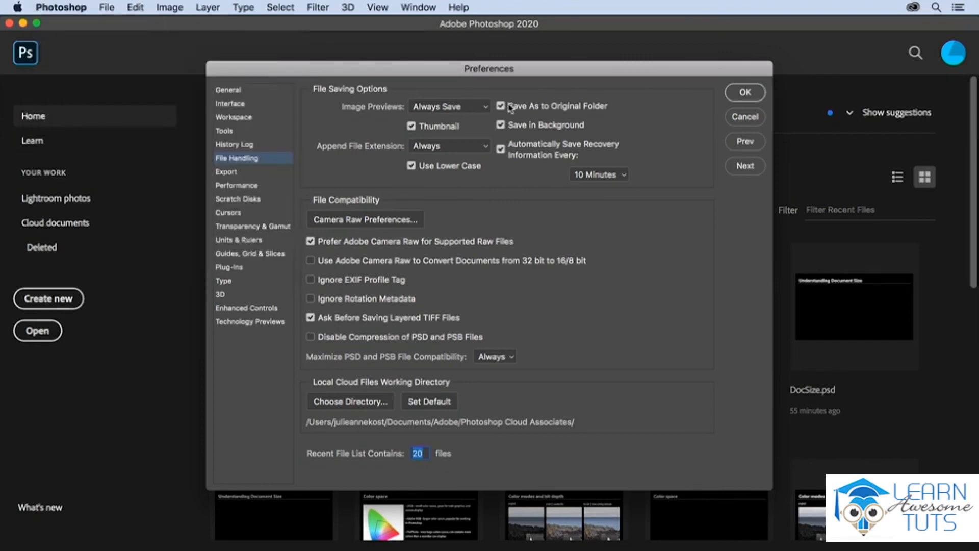
pyautogui.click(500, 105)
pyautogui.click(500, 106)
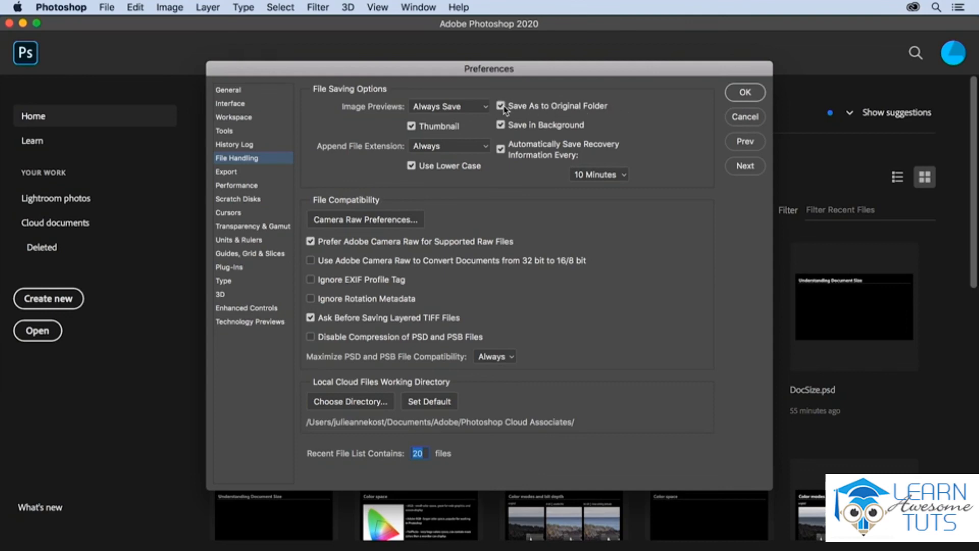